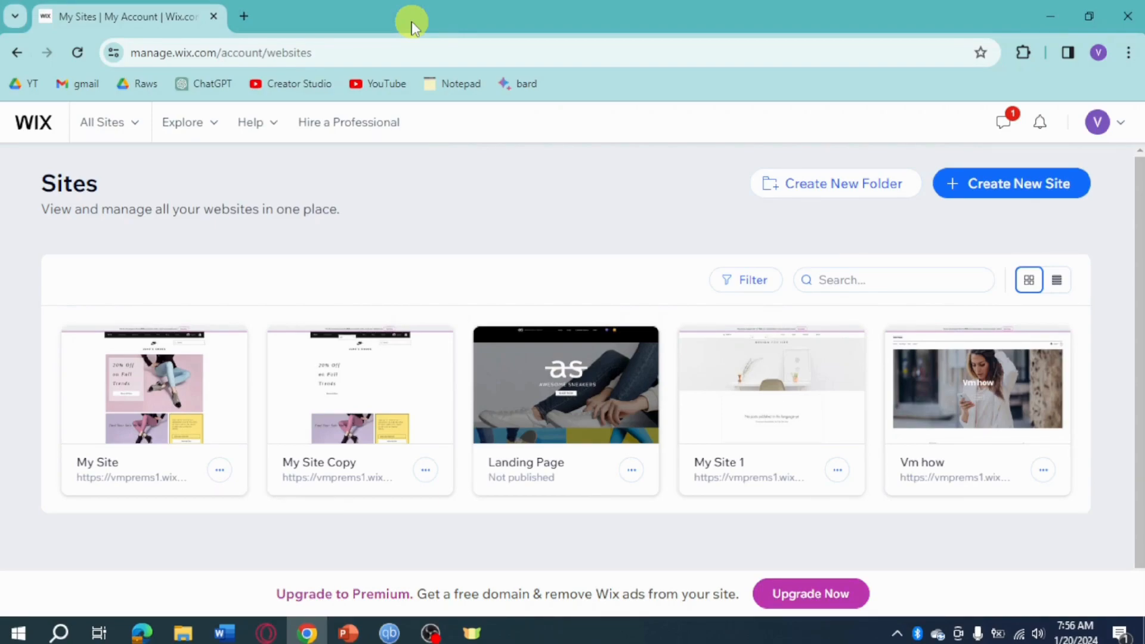
# Create a new site, set it up without AI, and choose Blog as the website type
pyautogui.click(1019, 184)
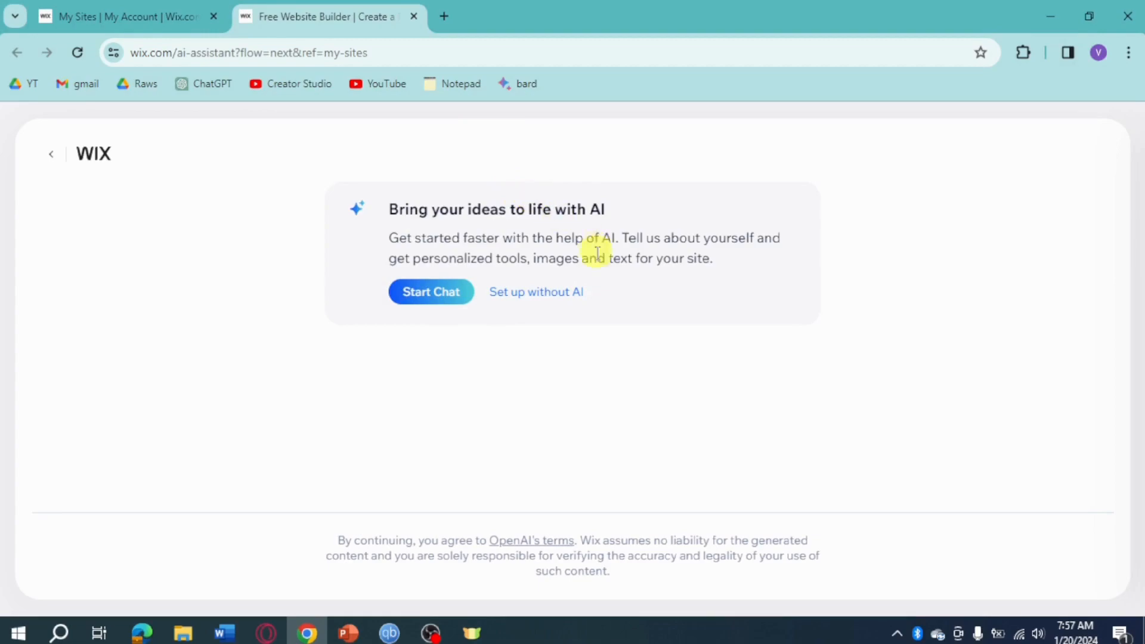
pyautogui.click(555, 293)
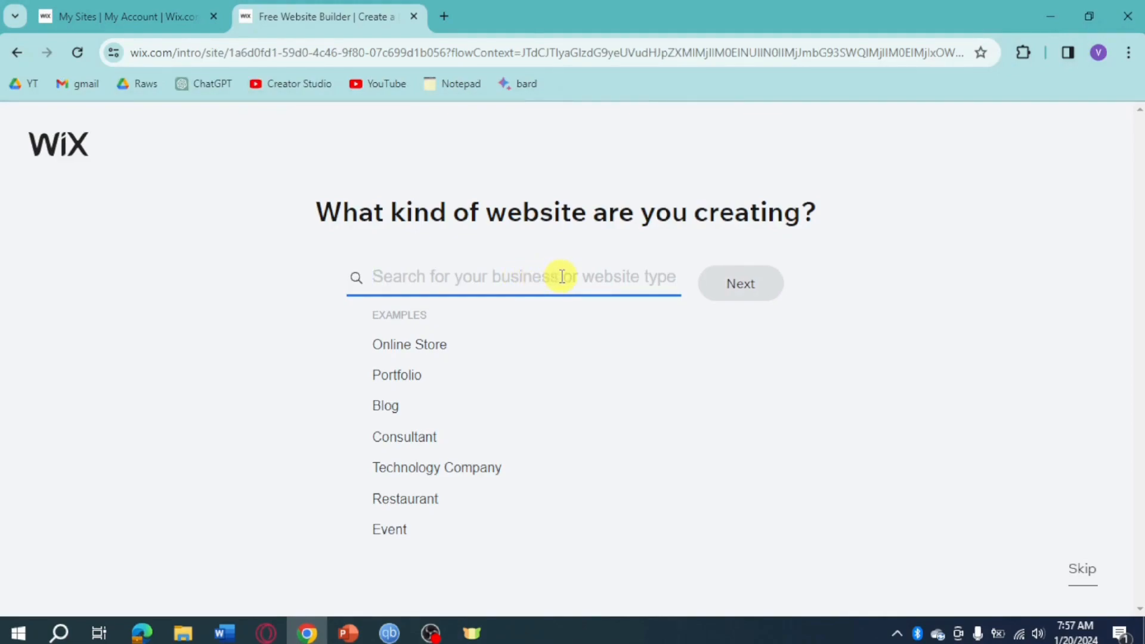
pyautogui.click(387, 406)
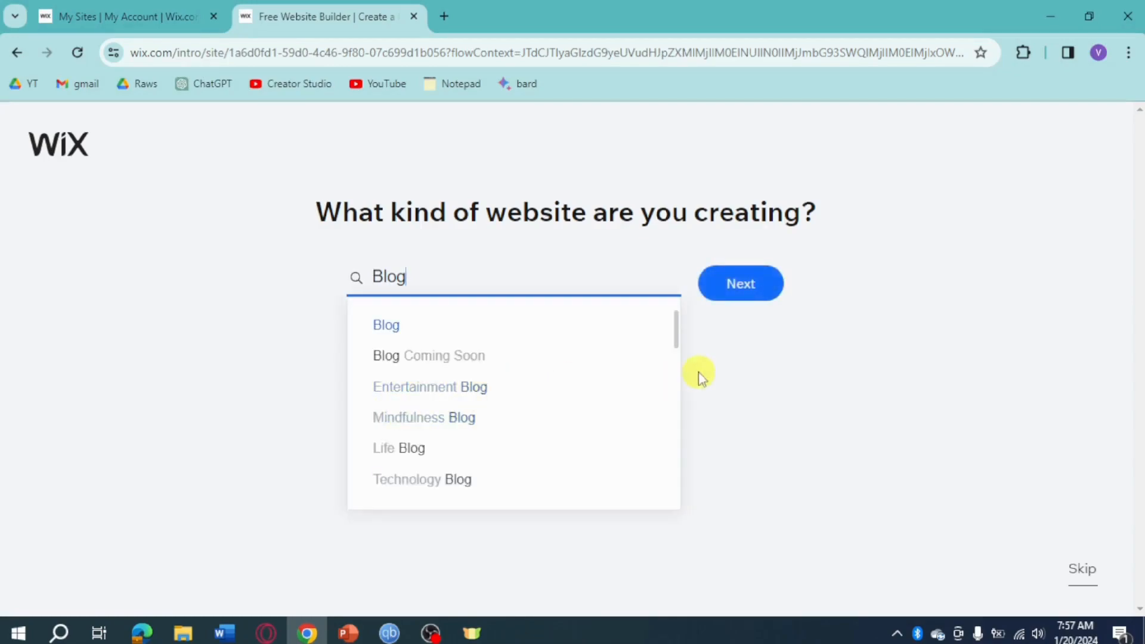
pyautogui.click(754, 291)
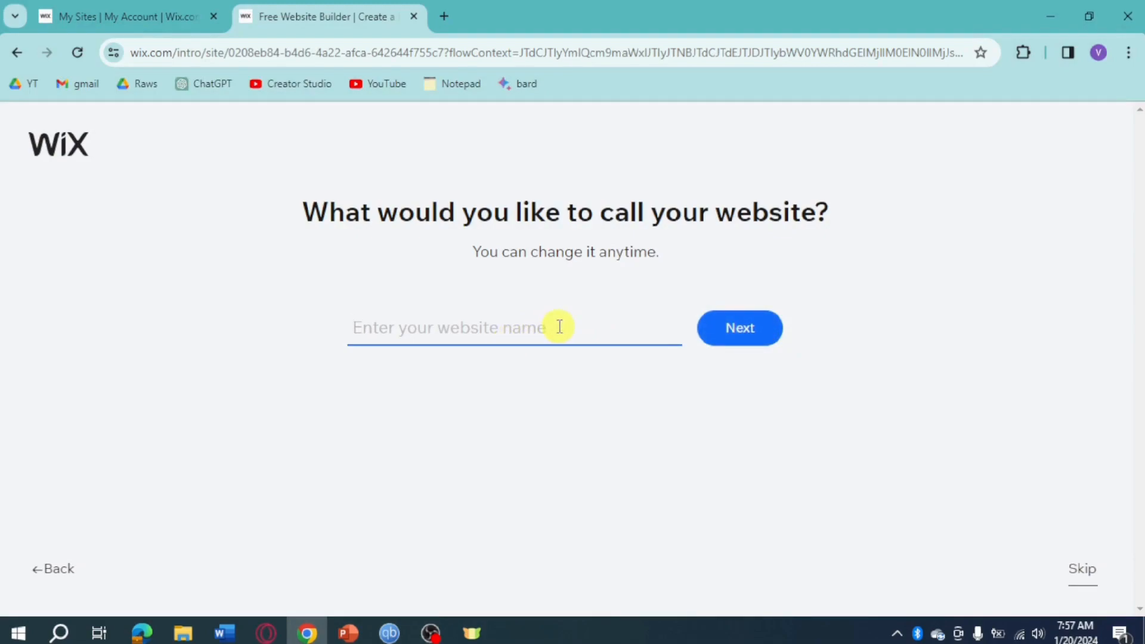
# Name the website with the owner's first name in possessive form followed by "Blog" and continue the setup
pyautogui.write('James')
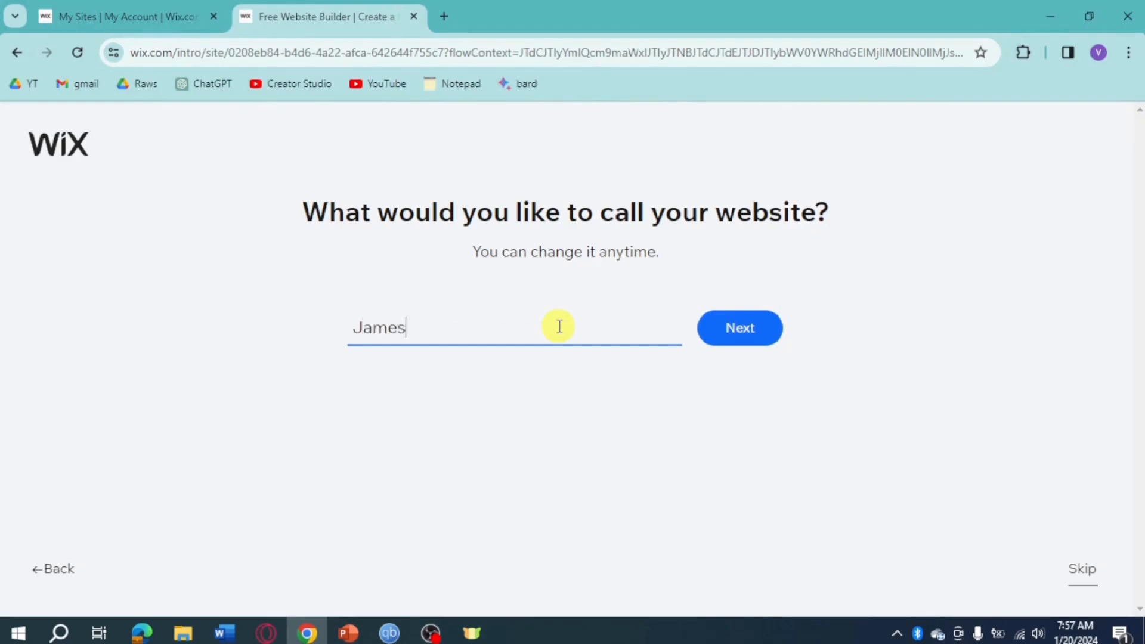
pyautogui.write("' Bllogog")
pyautogui.click(713, 326)
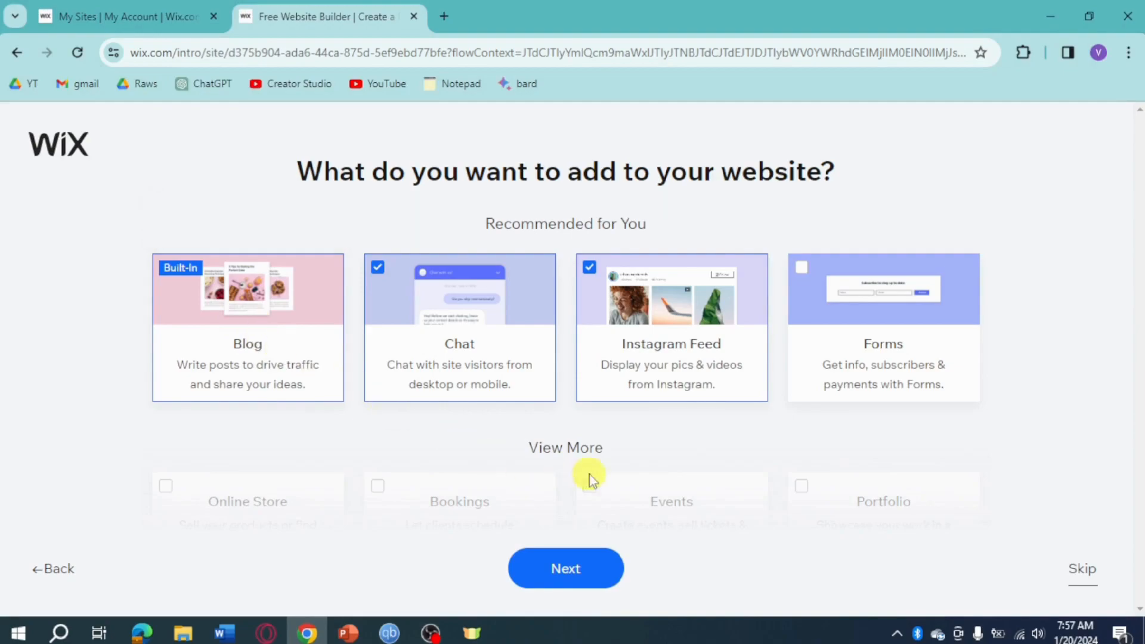
# Add the Forum and Groups features to the website and continue the setup
pyautogui.scroll(-4, 570, 446)
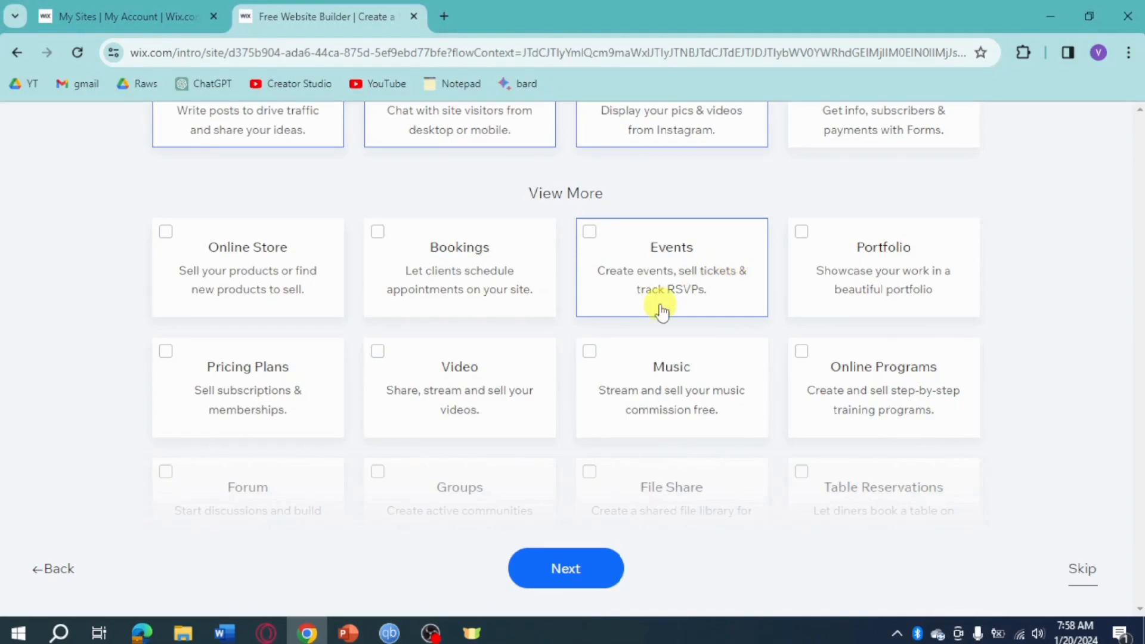
pyautogui.scroll(-3, 661, 308)
pyautogui.click(174, 314)
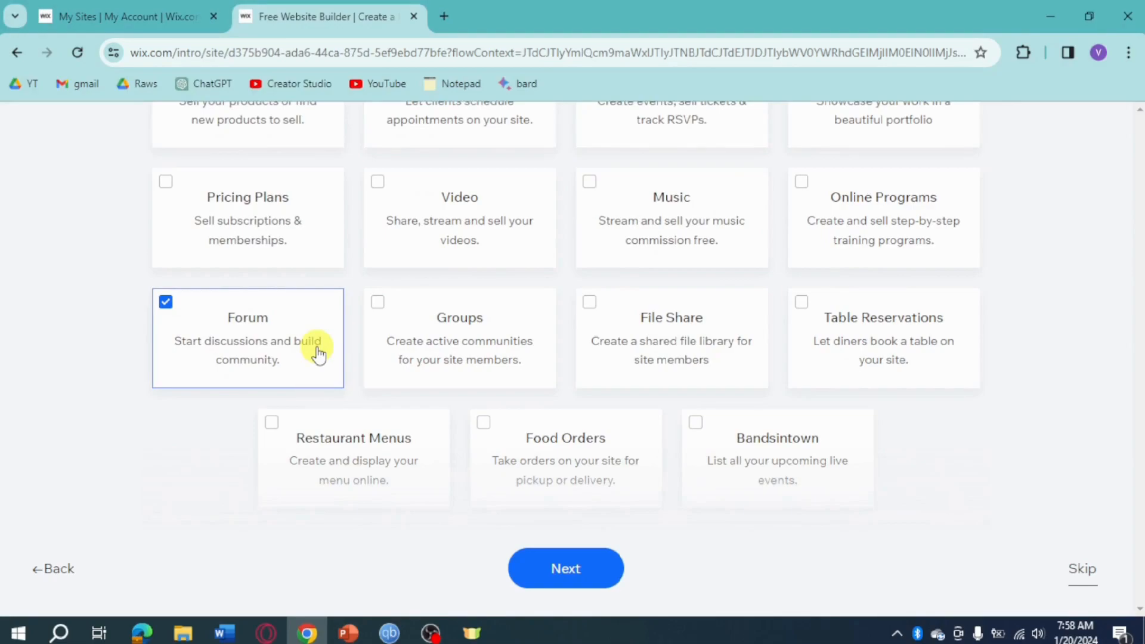
pyautogui.click(381, 351)
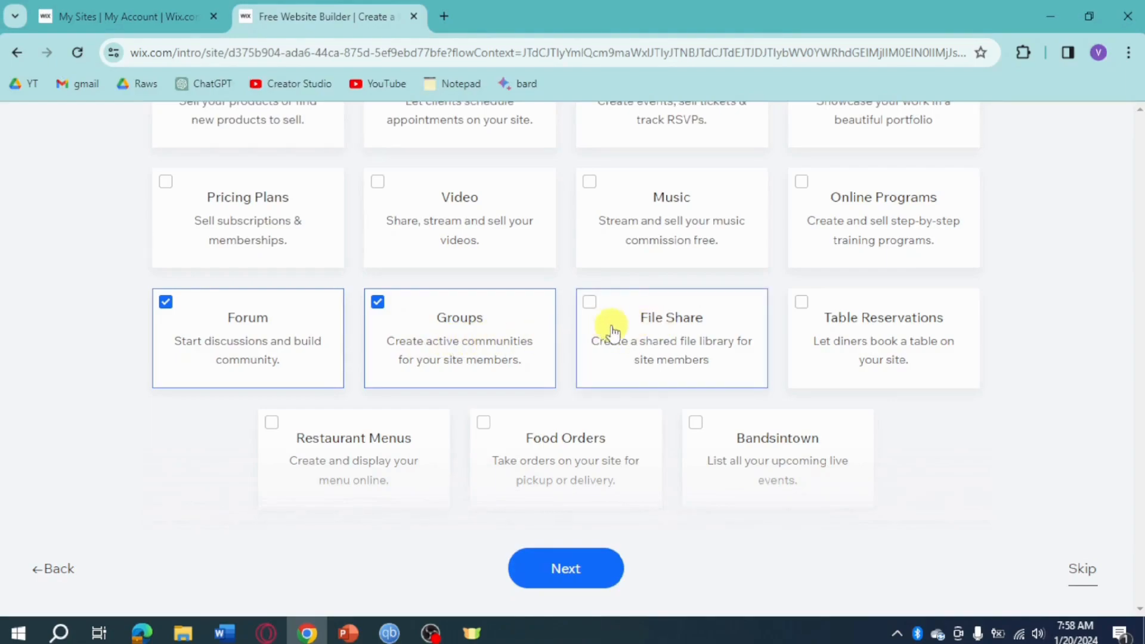
pyautogui.scroll(-1, 1003, 492)
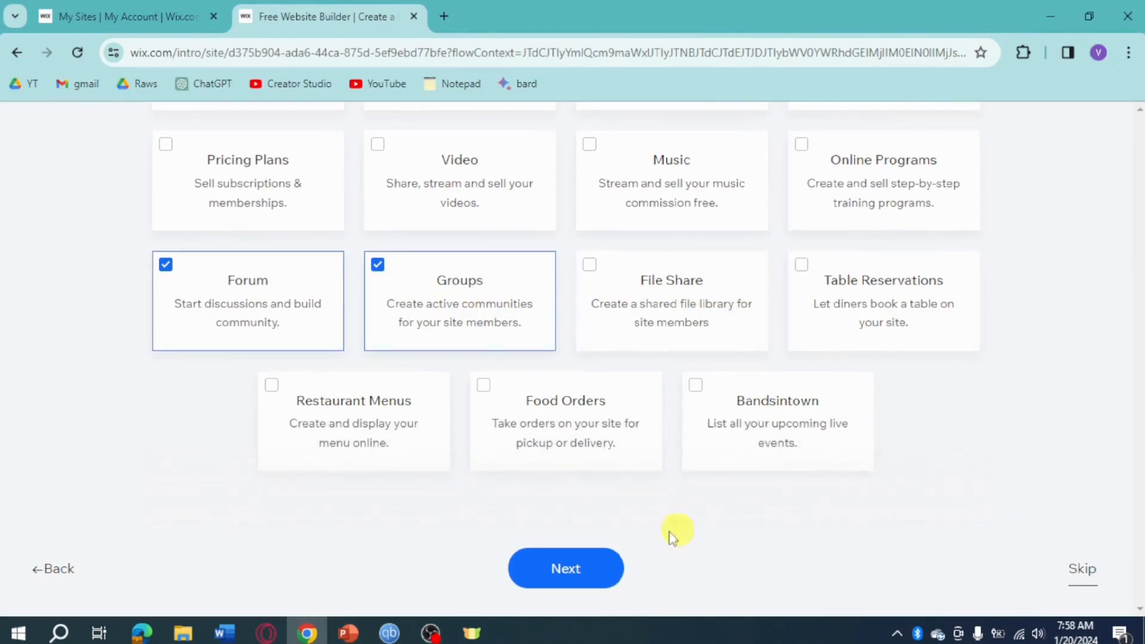
pyautogui.click(601, 584)
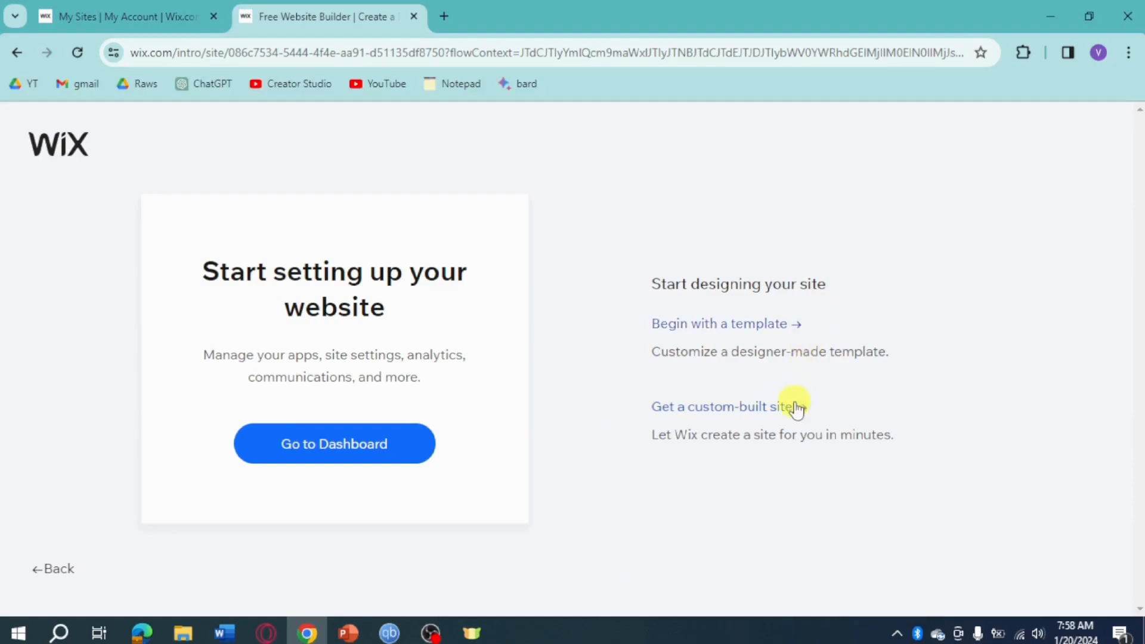
# Begin with a designer-made template and open the "My Life. My Blog." Personal Blog template for editing
pyautogui.click(775, 335)
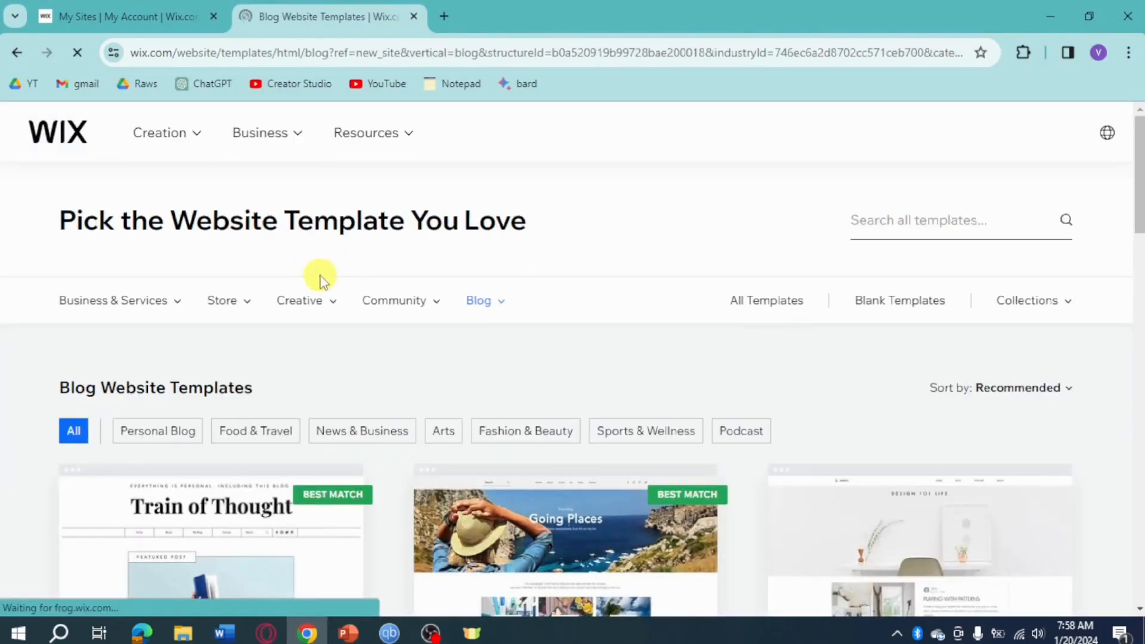
pyautogui.scroll(-3, 690, 381)
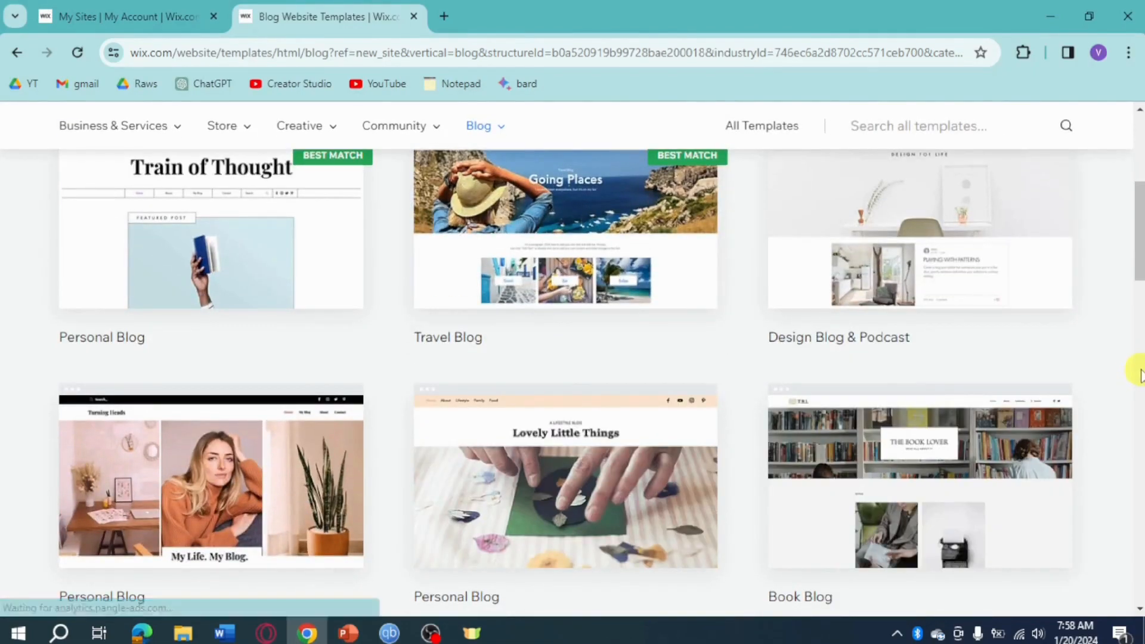
pyautogui.scroll(1, 1138, 369)
pyautogui.scroll(-3, 1139, 356)
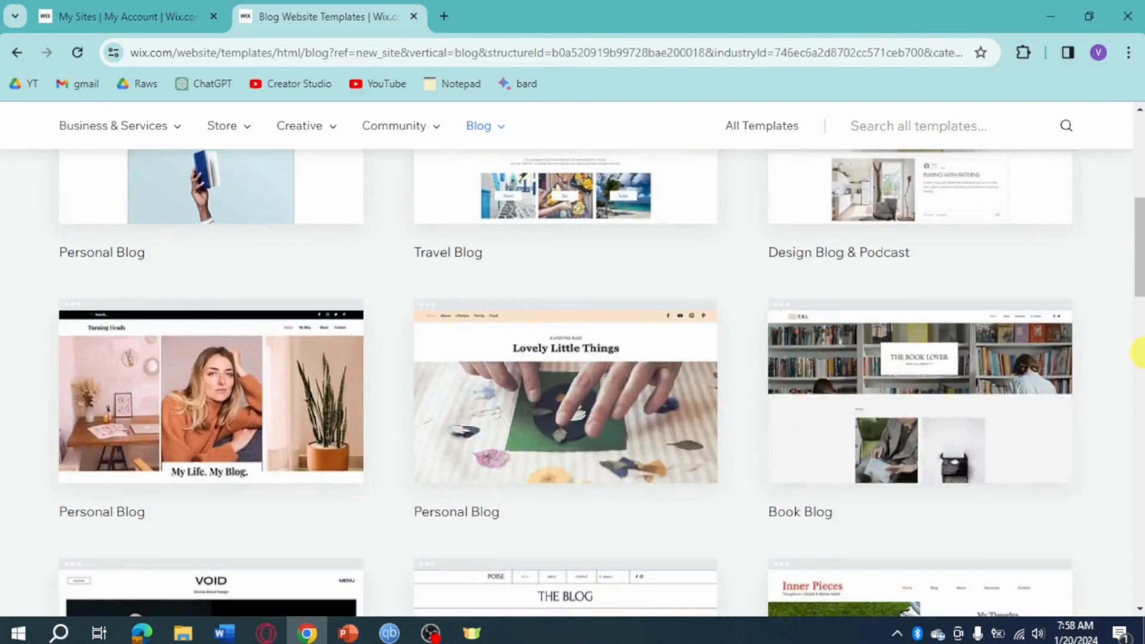
pyautogui.moveTo(226, 437)
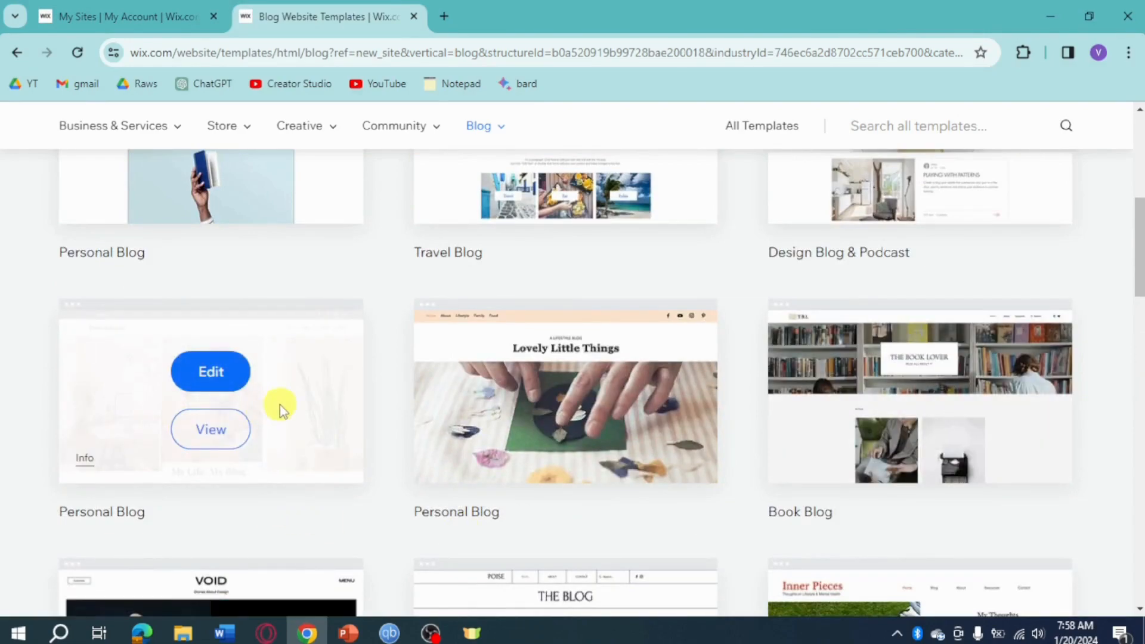
pyautogui.click(218, 376)
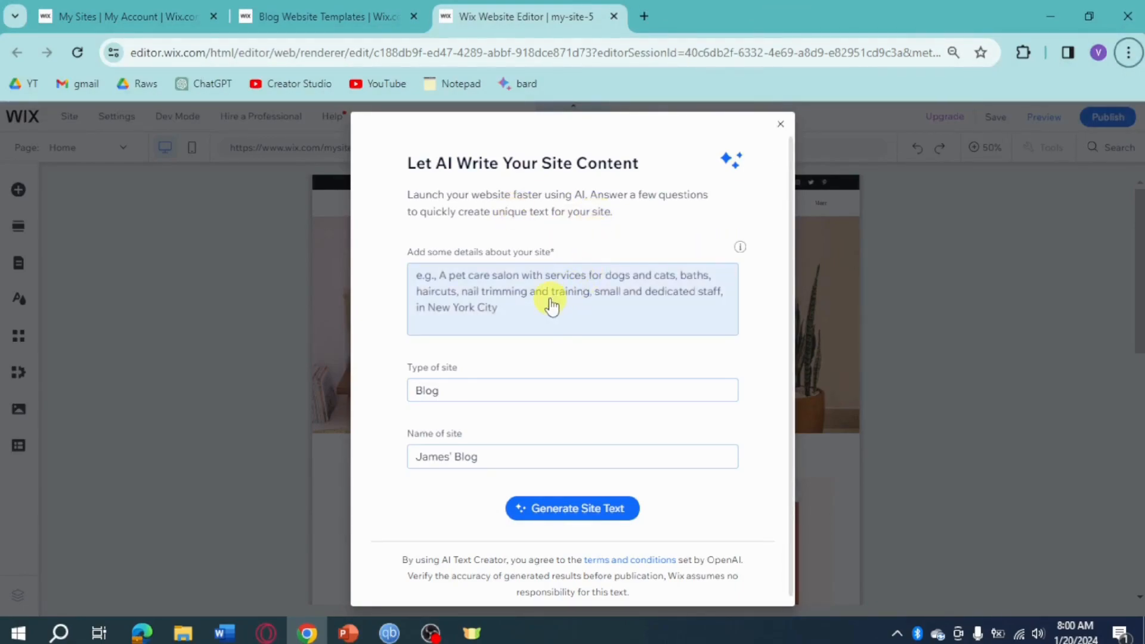
# Generate AI site text using "An enthusiast for good things" as the site details
pyautogui.click(601, 512)
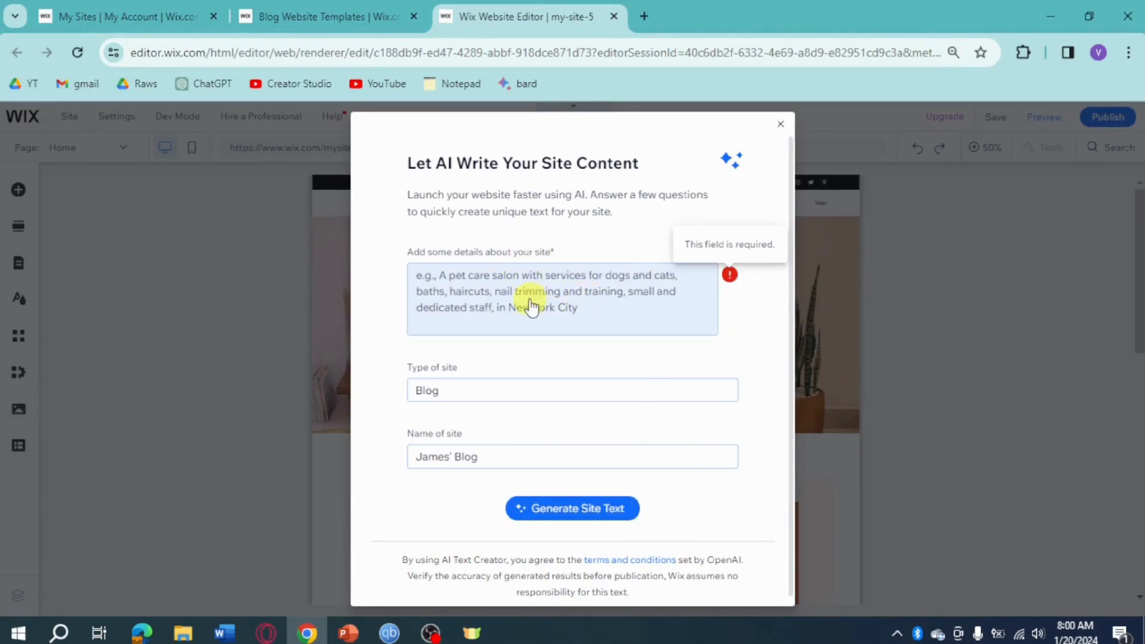
pyautogui.click(588, 300)
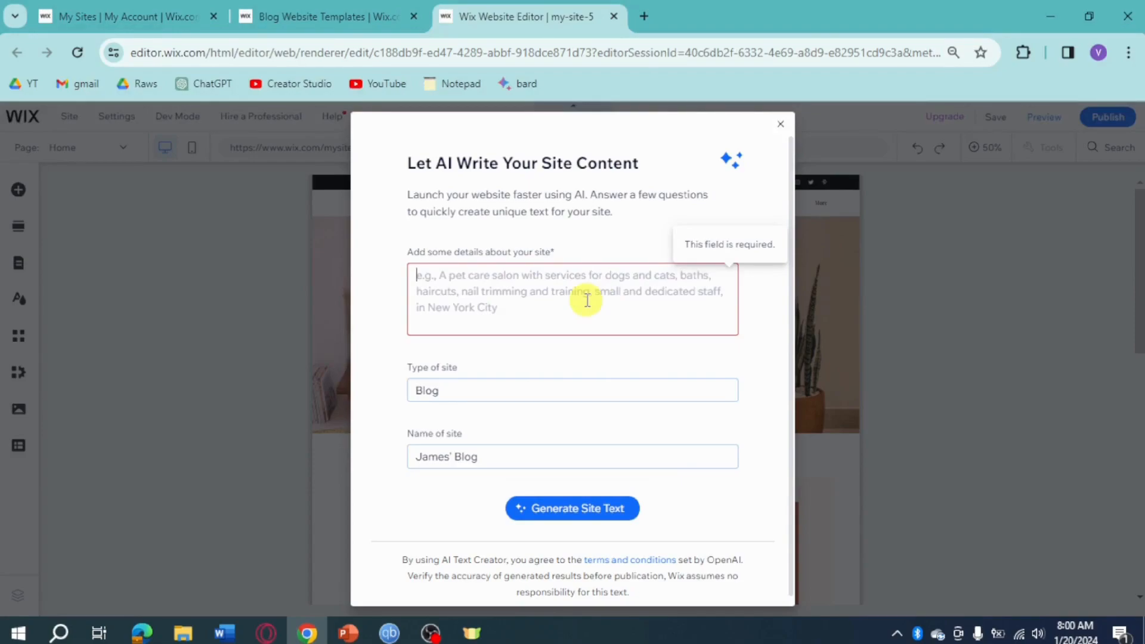
pyautogui.write('An enthusiast for good things')
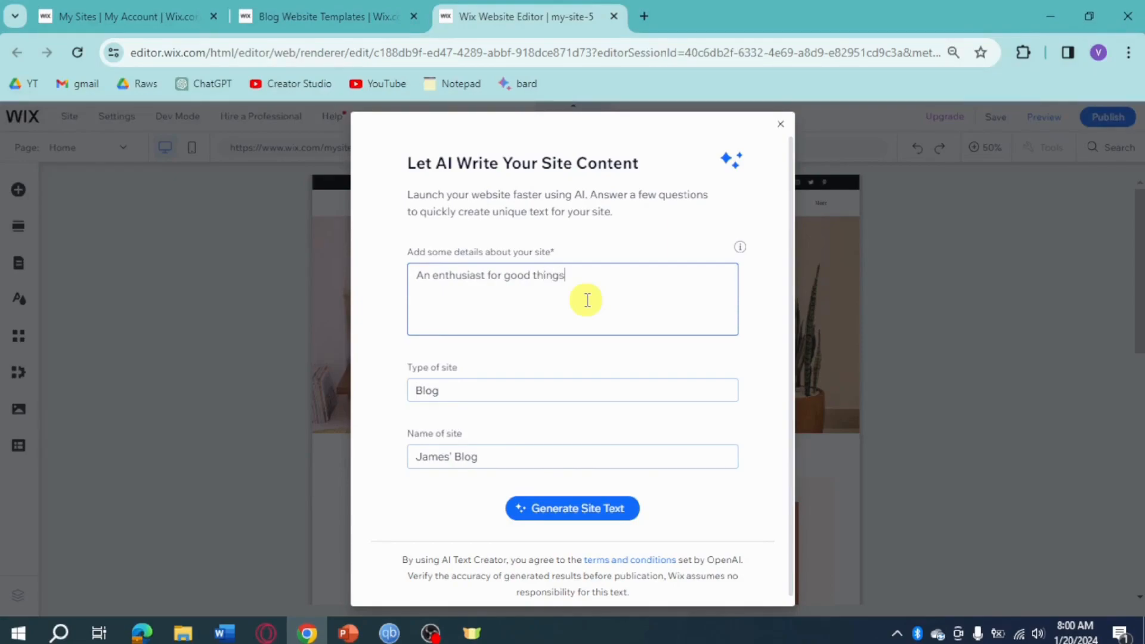
pyautogui.click(617, 508)
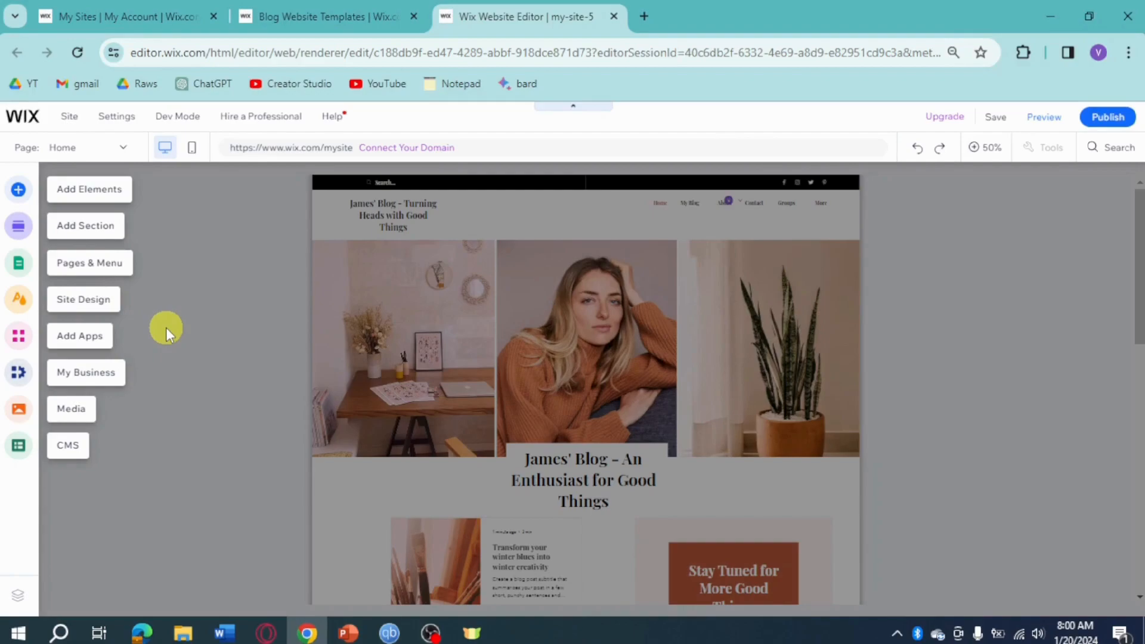
# Add a themed Heading 1 text element and place it in the page header beside the site title
pyautogui.click(18, 197)
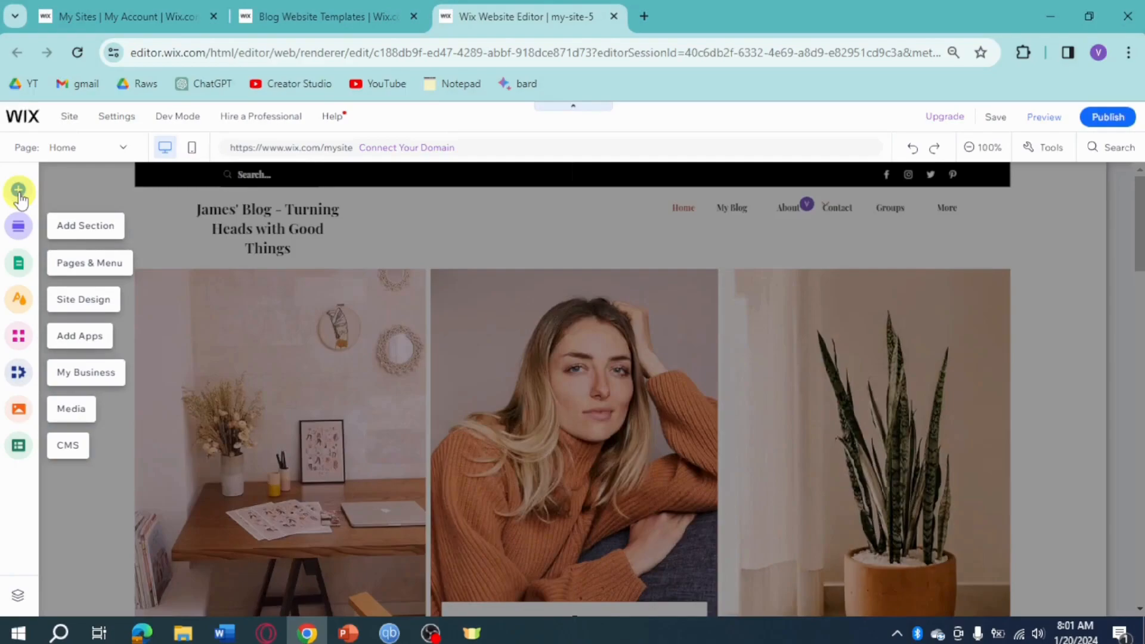
pyautogui.click(20, 200)
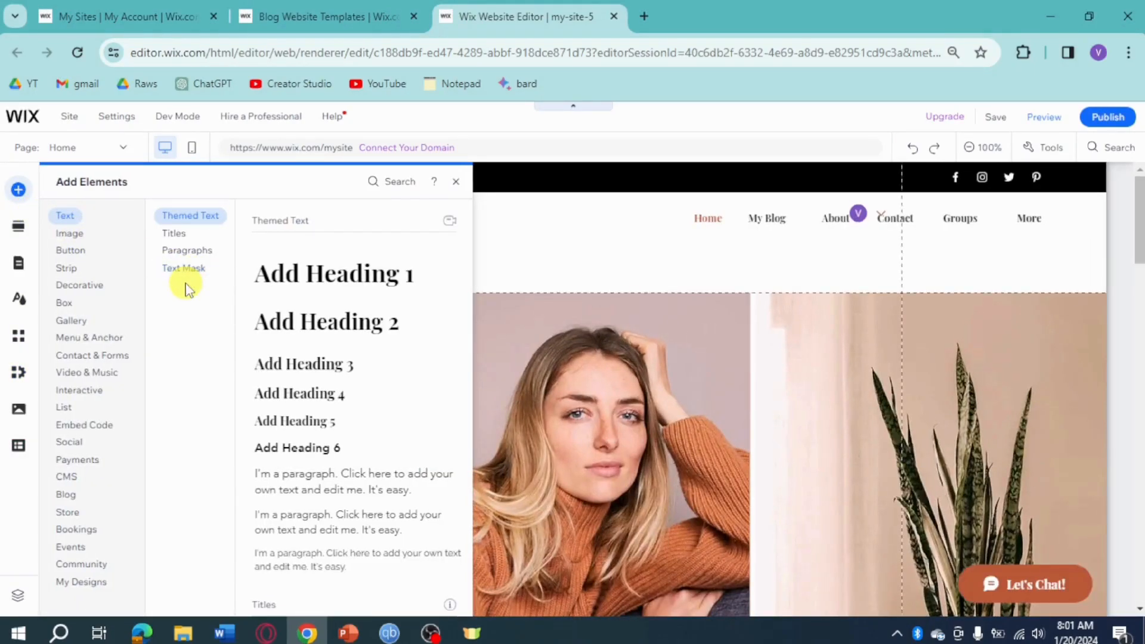
pyautogui.click(304, 280)
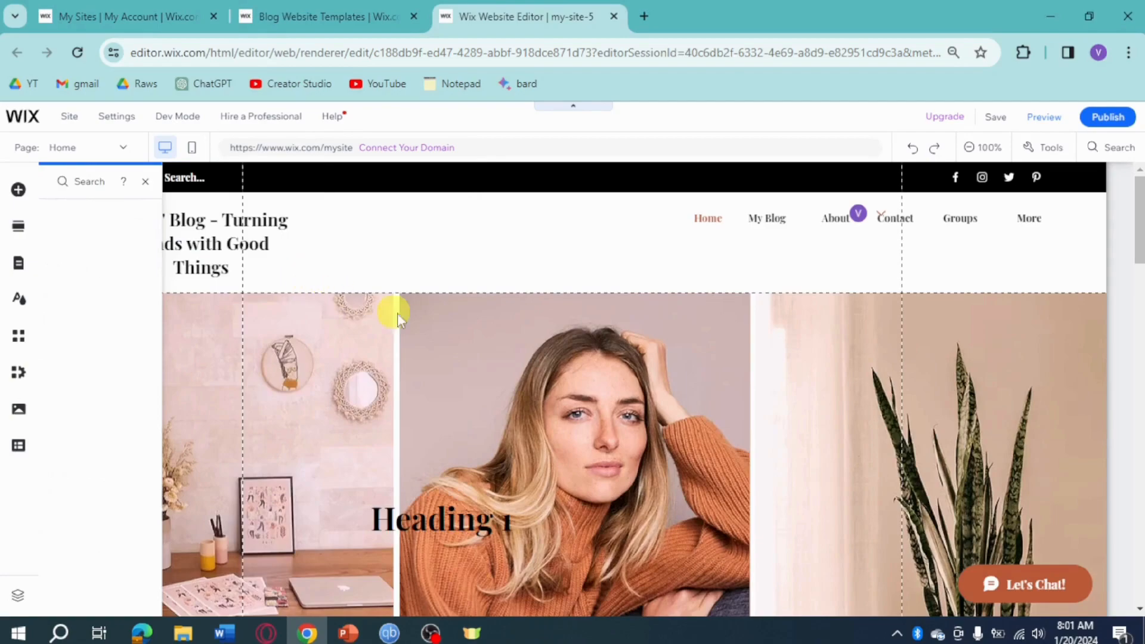
pyautogui.moveTo(454, 516); pyautogui.dragTo(562, 250)
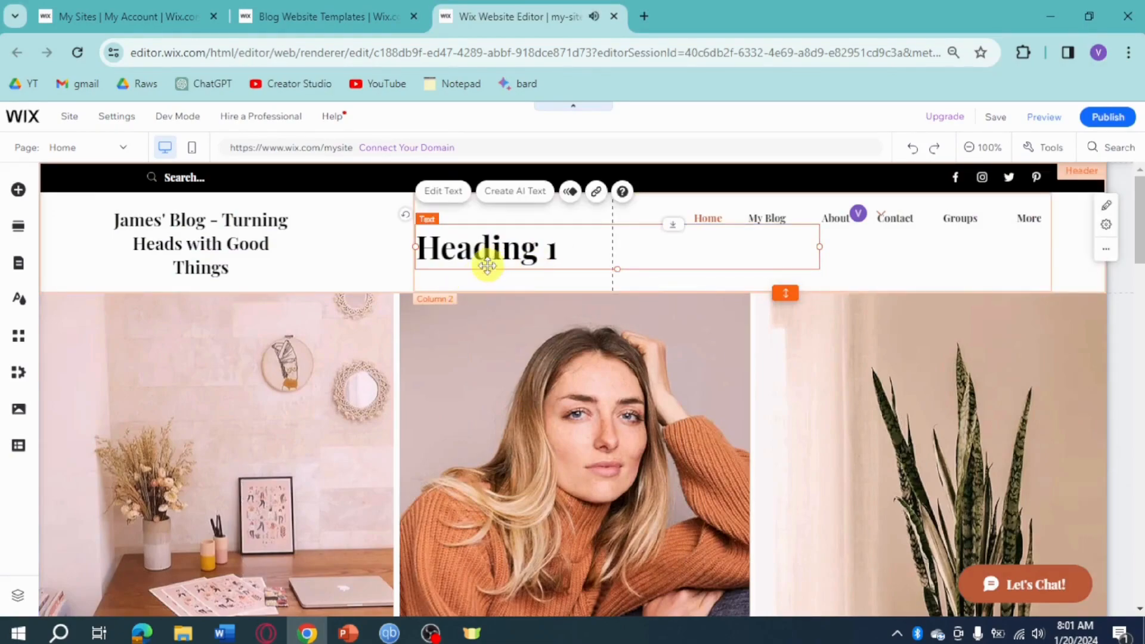
# Change the new header heading's text to "The Story of my Life" and close its text settings
pyautogui.click(441, 194)
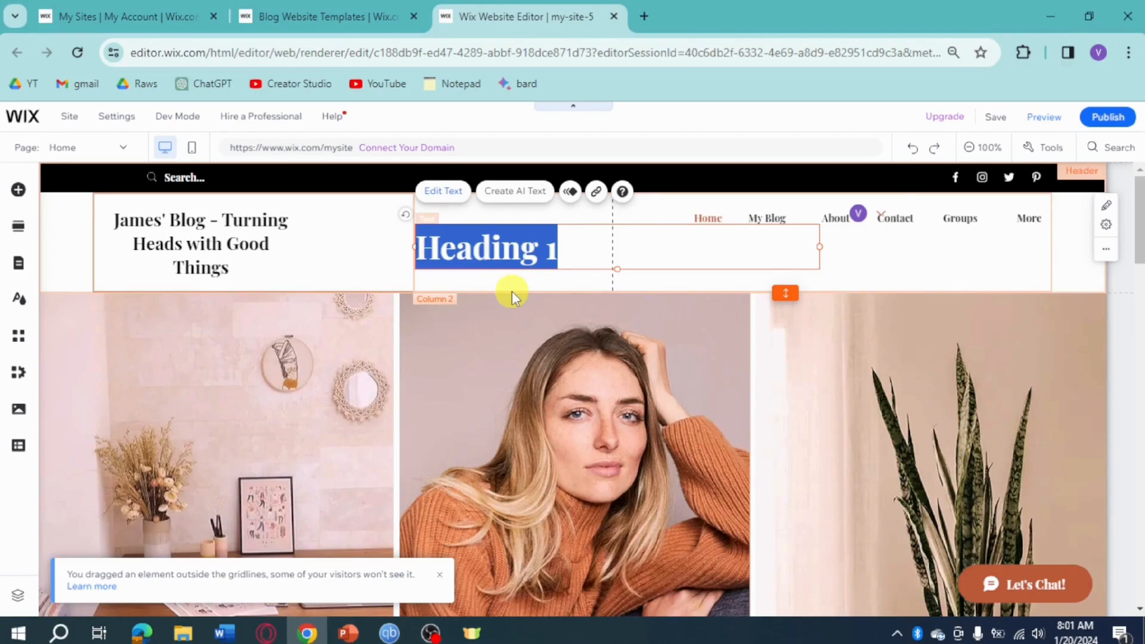
pyautogui.write('T')
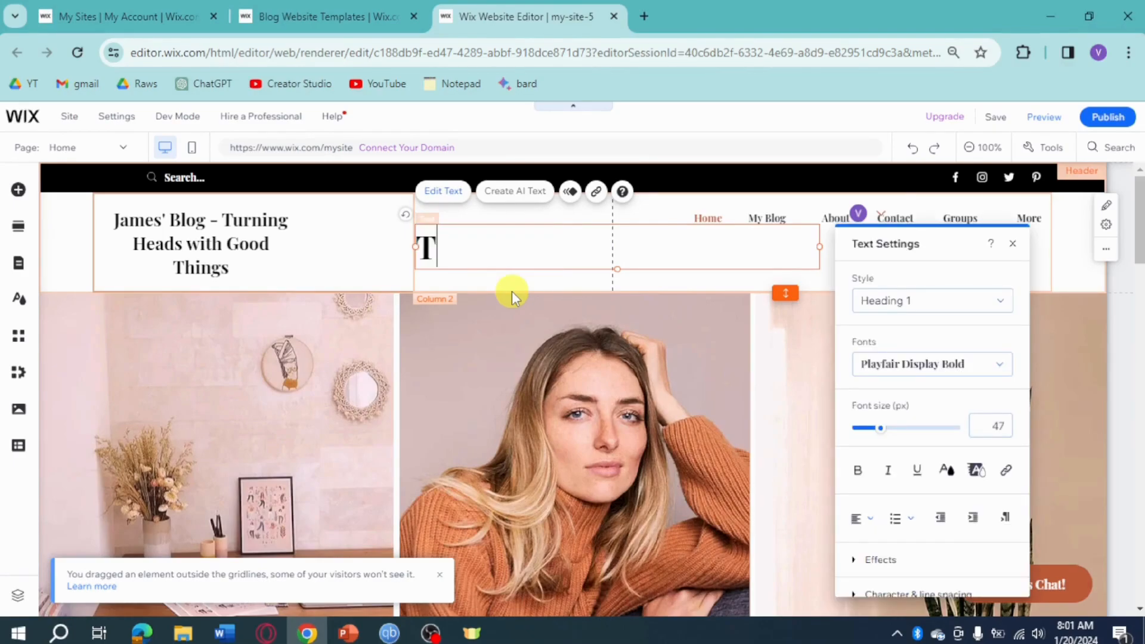
pyautogui.write('he S')
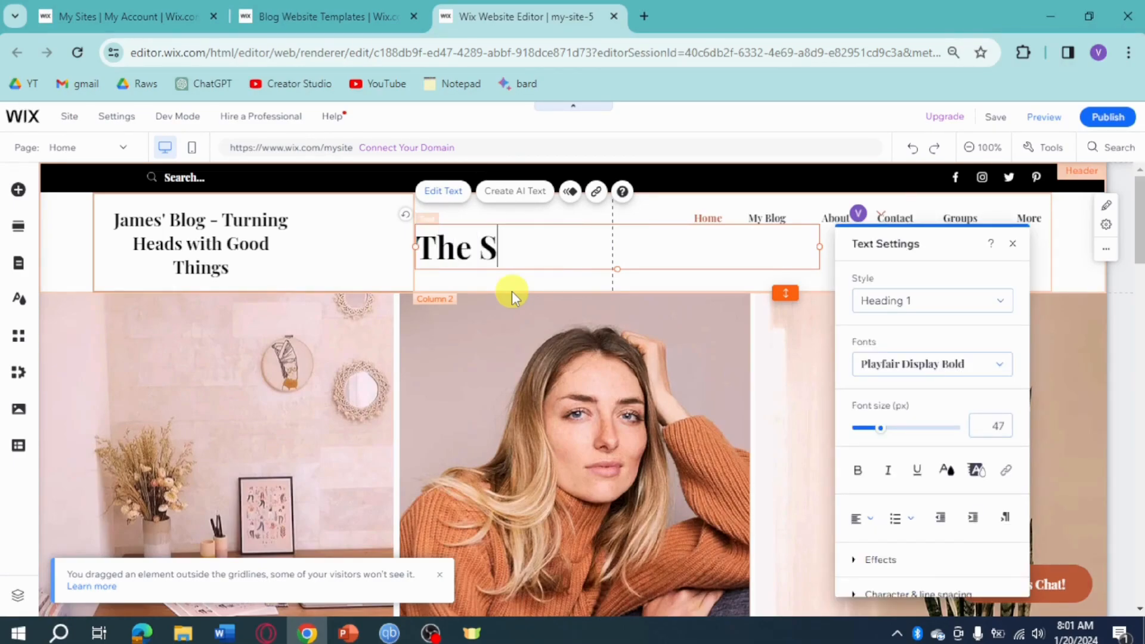
pyautogui.write('tory of my Life')
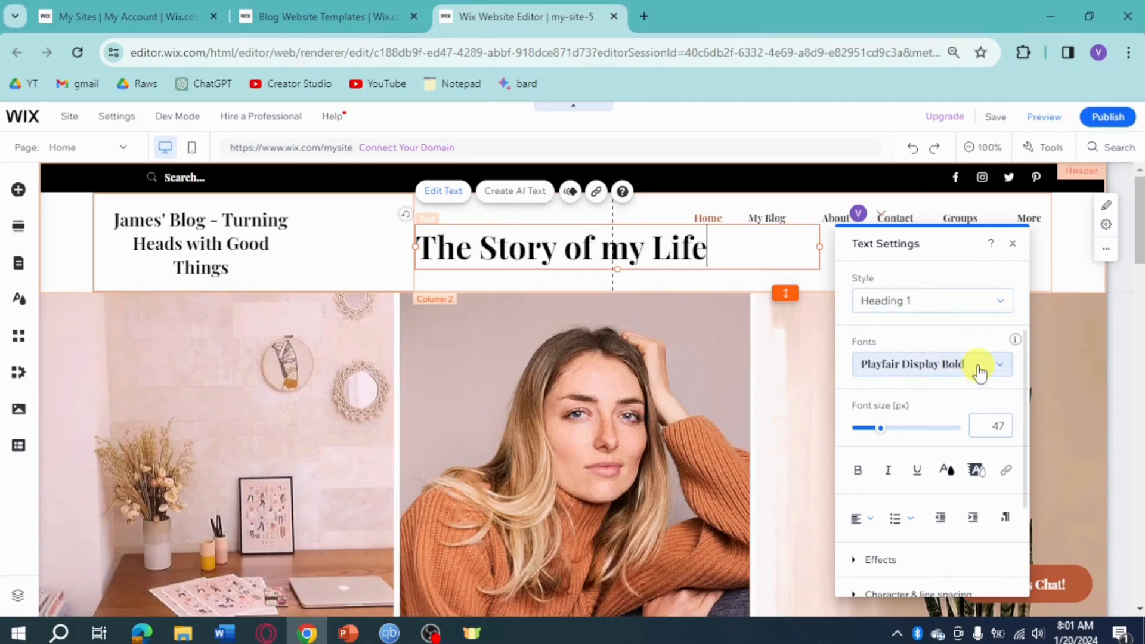
pyautogui.click(1013, 244)
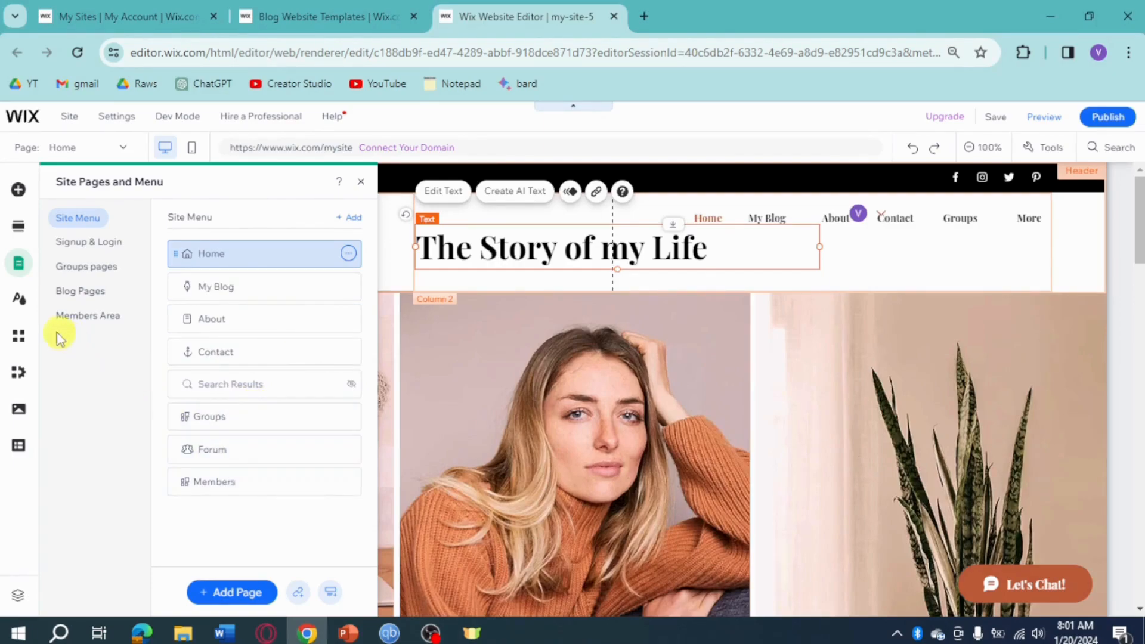
# Change the first accent color of the site's color theme from the custom color picker to a darker reddish brown
pyautogui.click(24, 309)
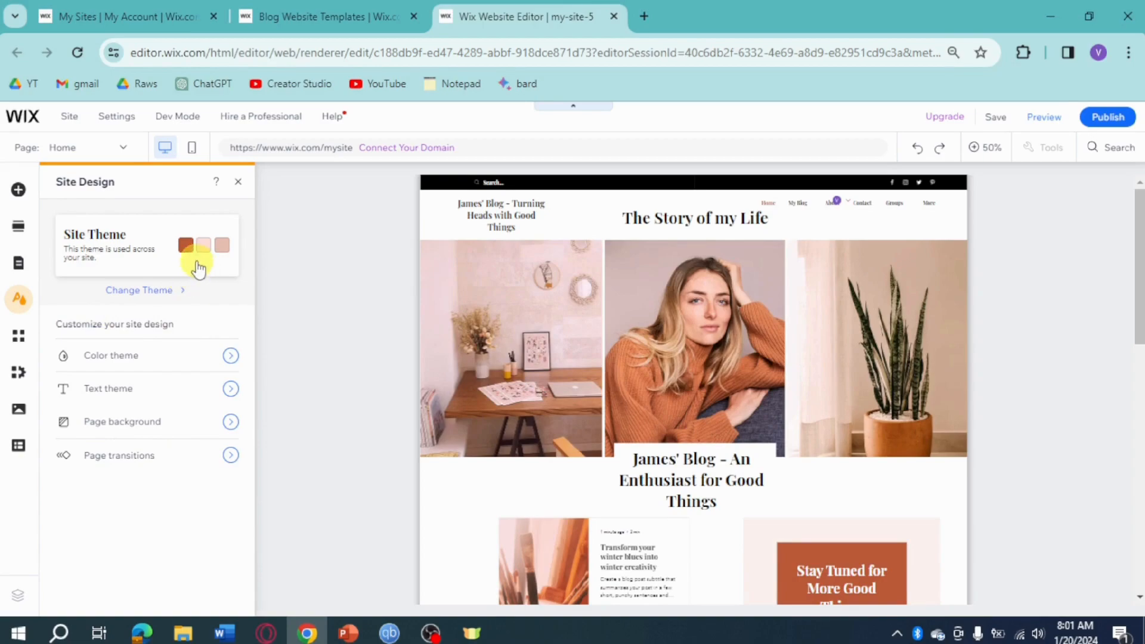
pyautogui.click(229, 358)
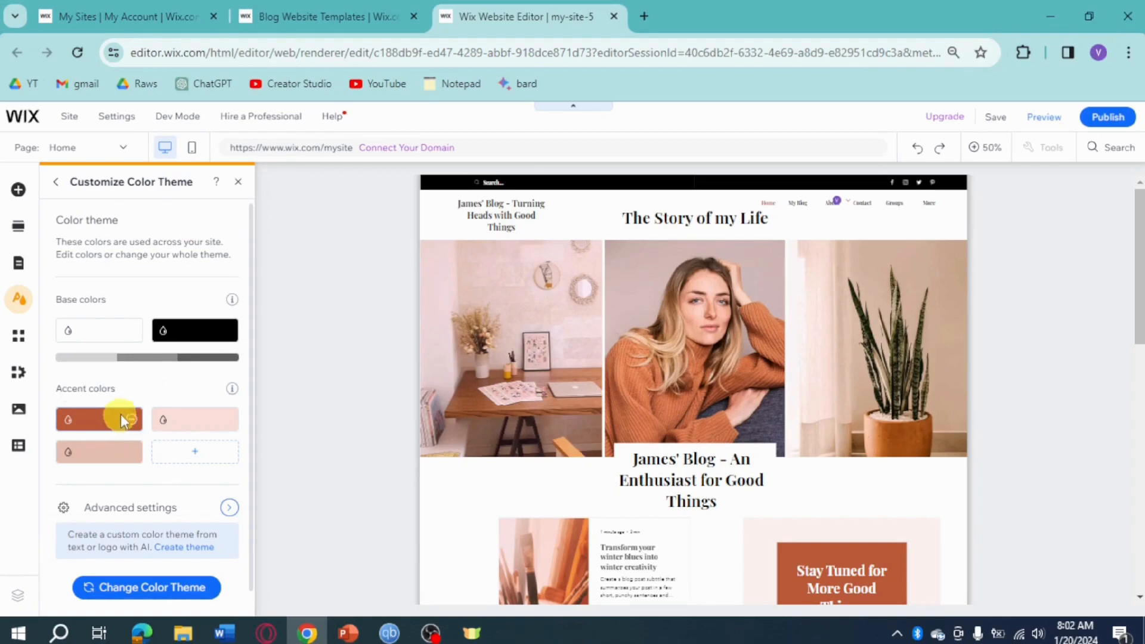
pyautogui.click(121, 414)
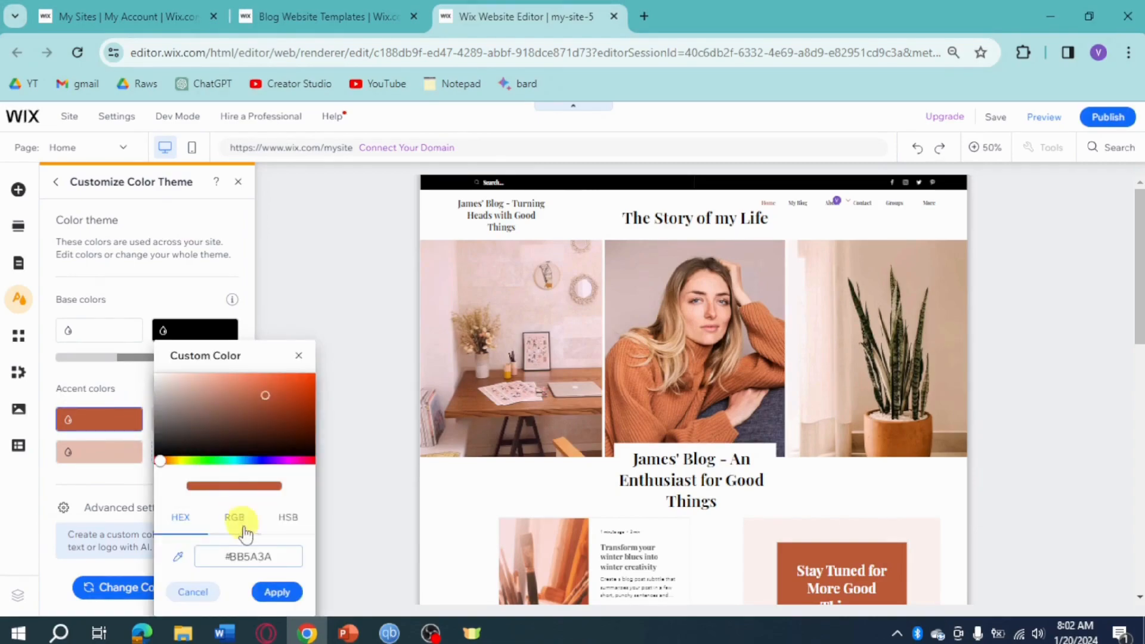
pyautogui.doubleClick(257, 556)
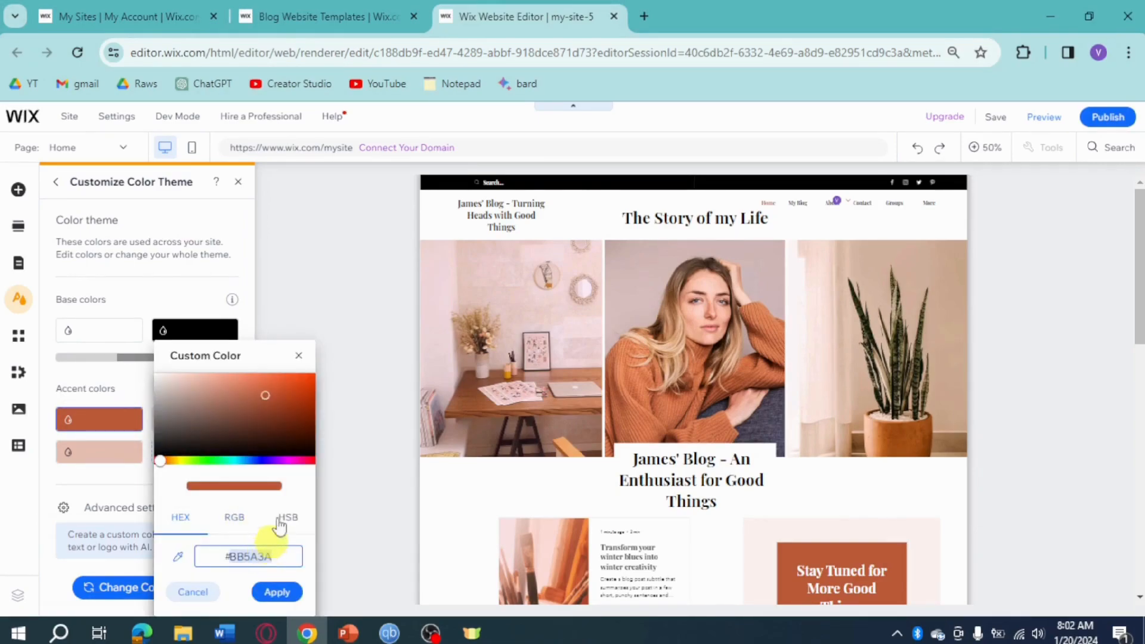
pyautogui.moveTo(282, 413); pyautogui.dragTo(291, 445)
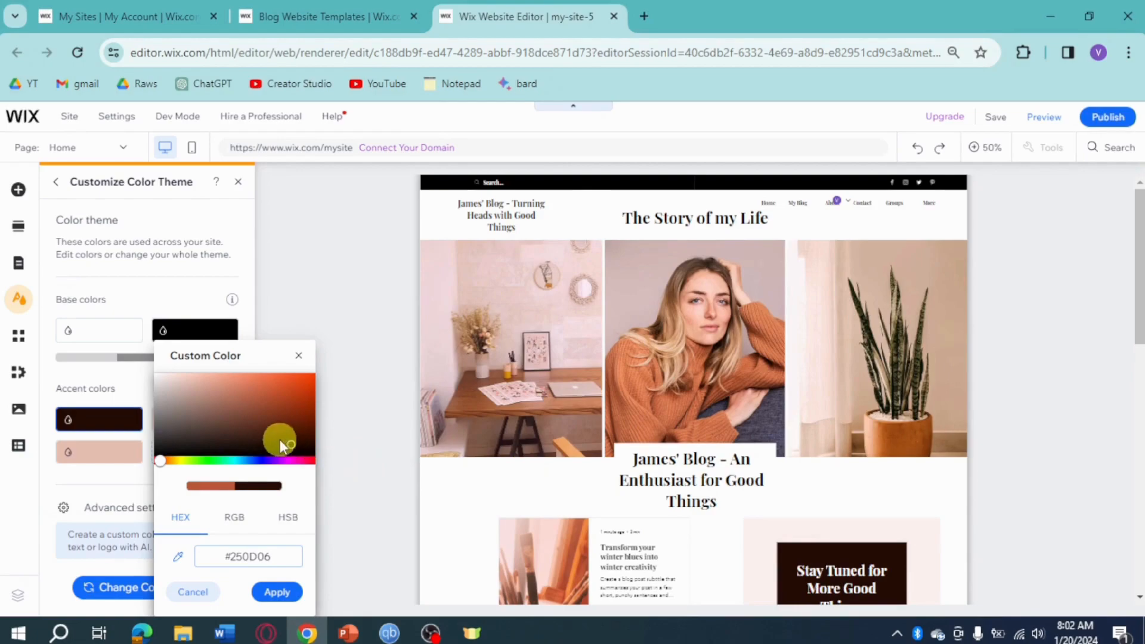
pyautogui.moveTo(236, 425); pyautogui.dragTo(263, 407)
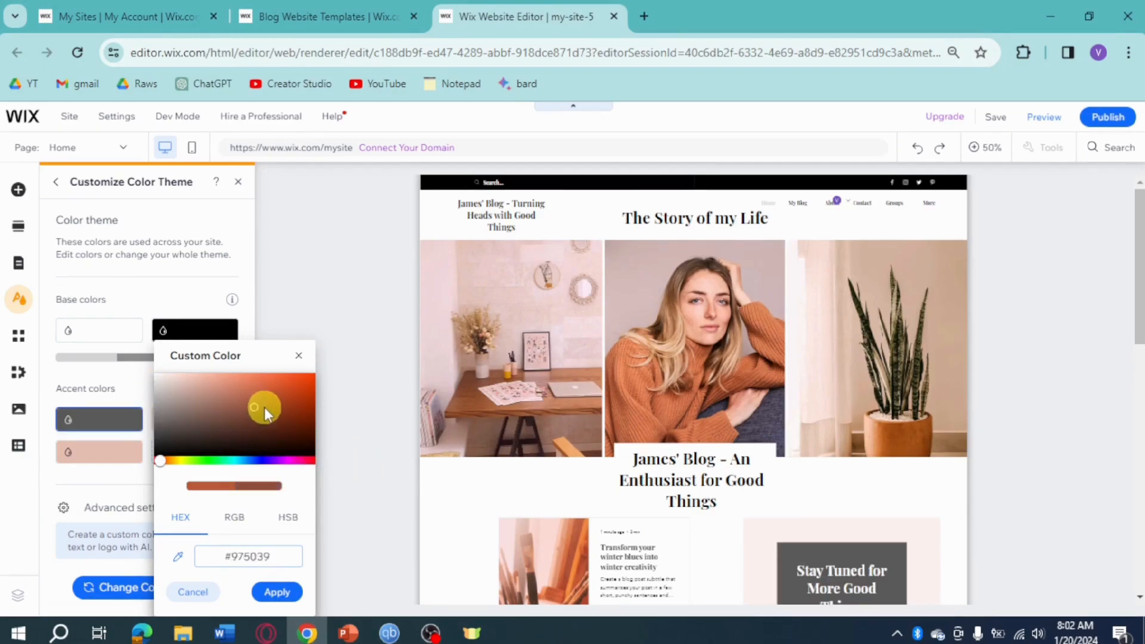
pyautogui.click(297, 357)
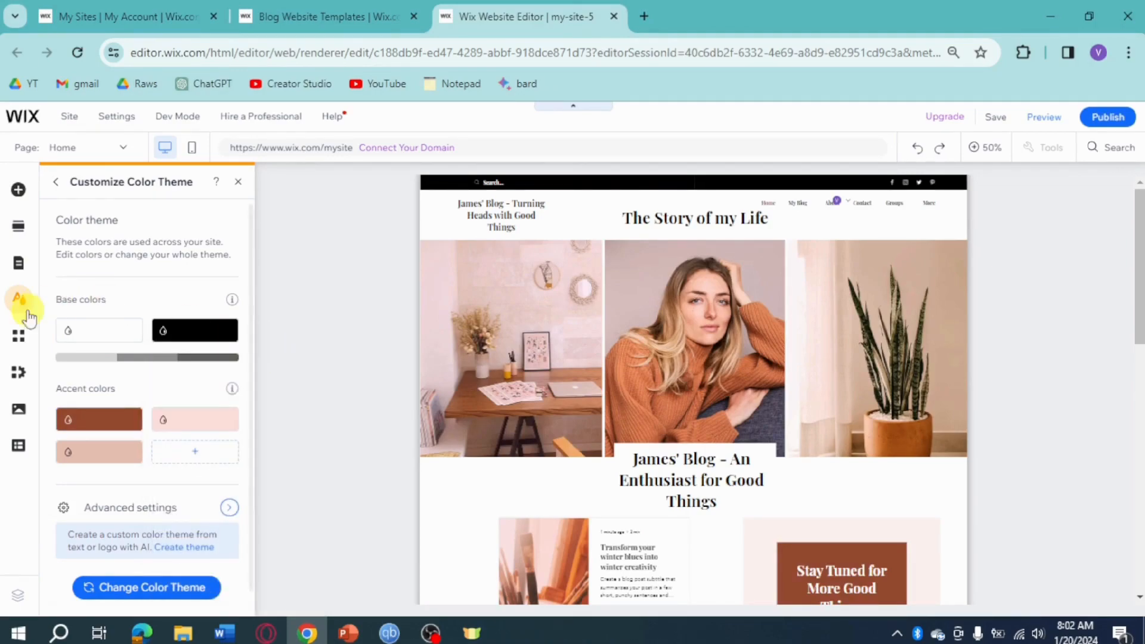
# Look at the Wix App Market's home page, close it and review the Home page down to its social media section
pyautogui.click(26, 345)
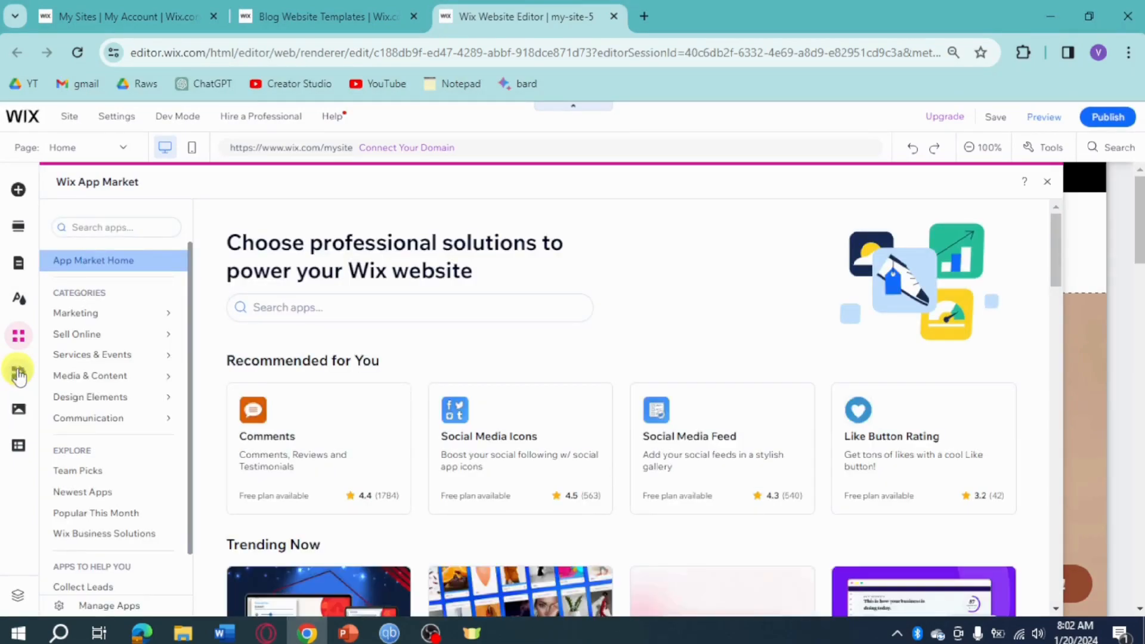
pyautogui.click(1048, 184)
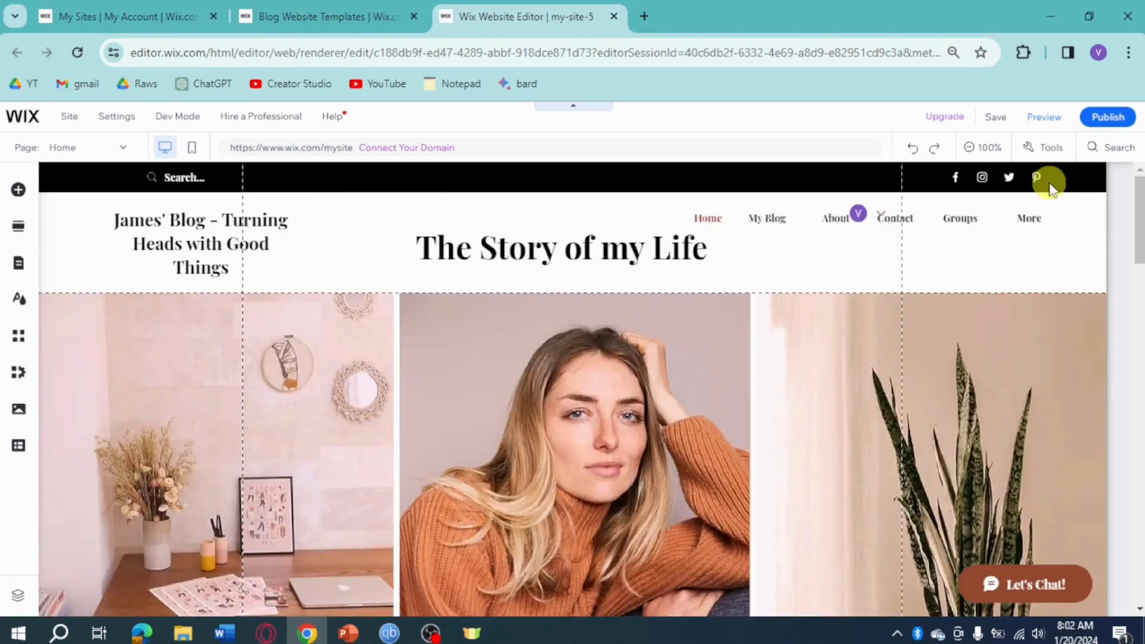
pyautogui.scroll(-5, 920, 462)
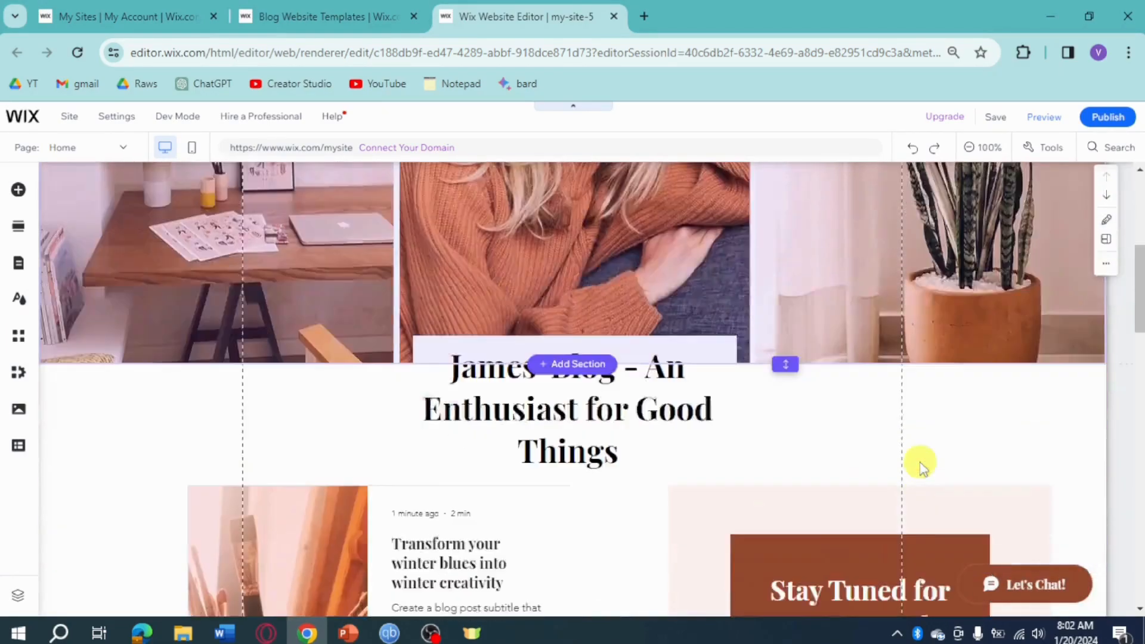
pyautogui.scroll(-10, 954, 471)
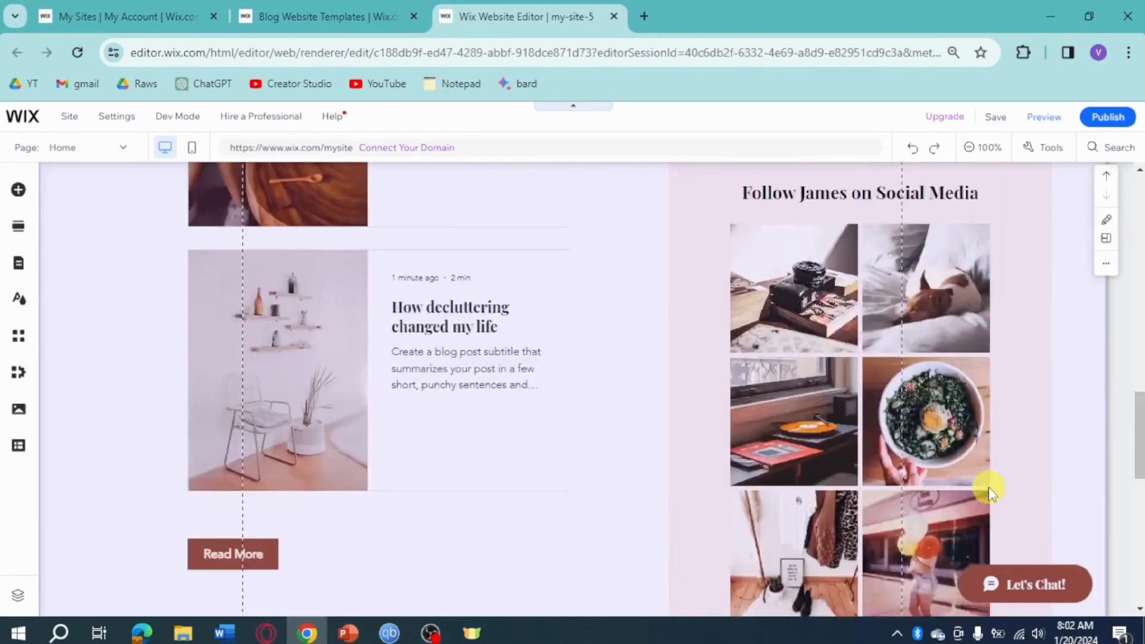
pyautogui.scroll(-2, 988, 490)
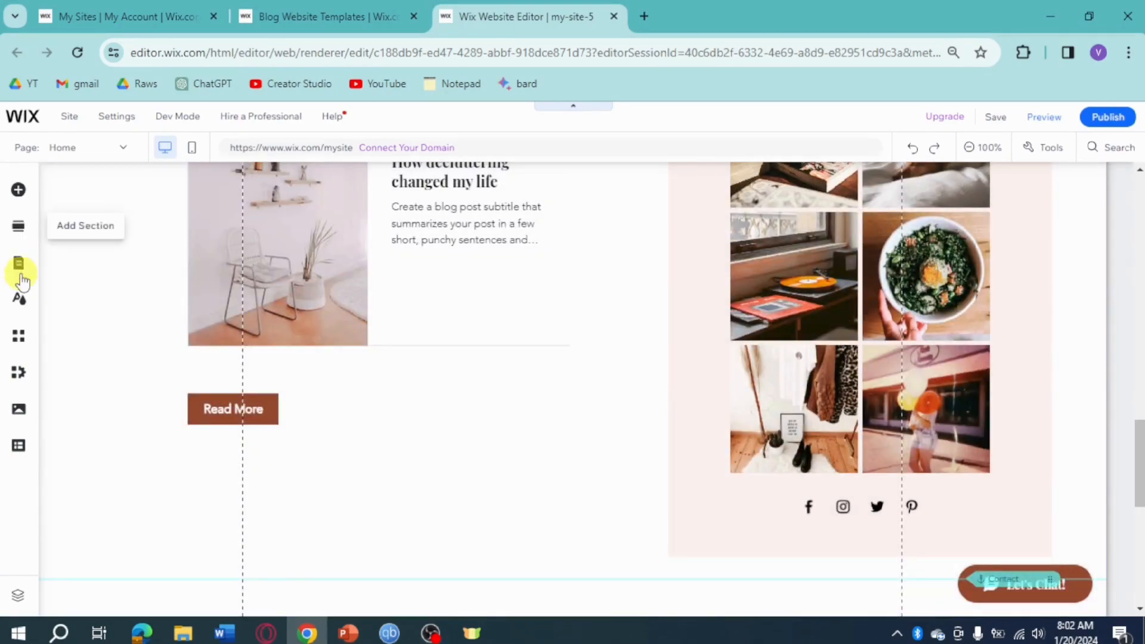
# Switch to the My Blog page from the site menu and look through the posts in its feed
pyautogui.click(116, 286)
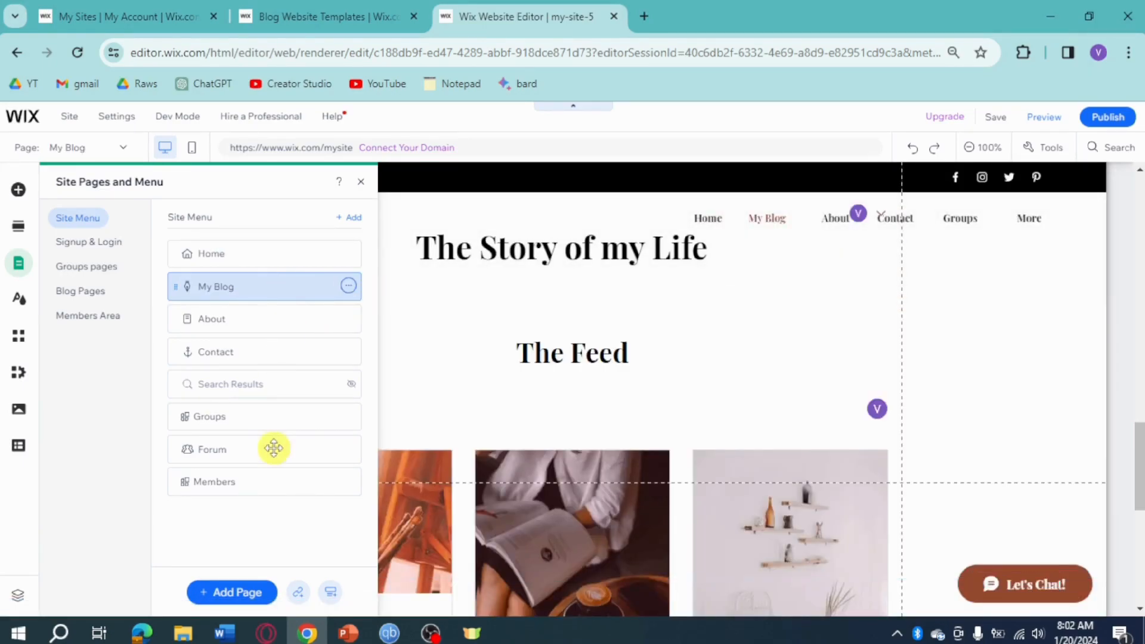
pyautogui.click(361, 183)
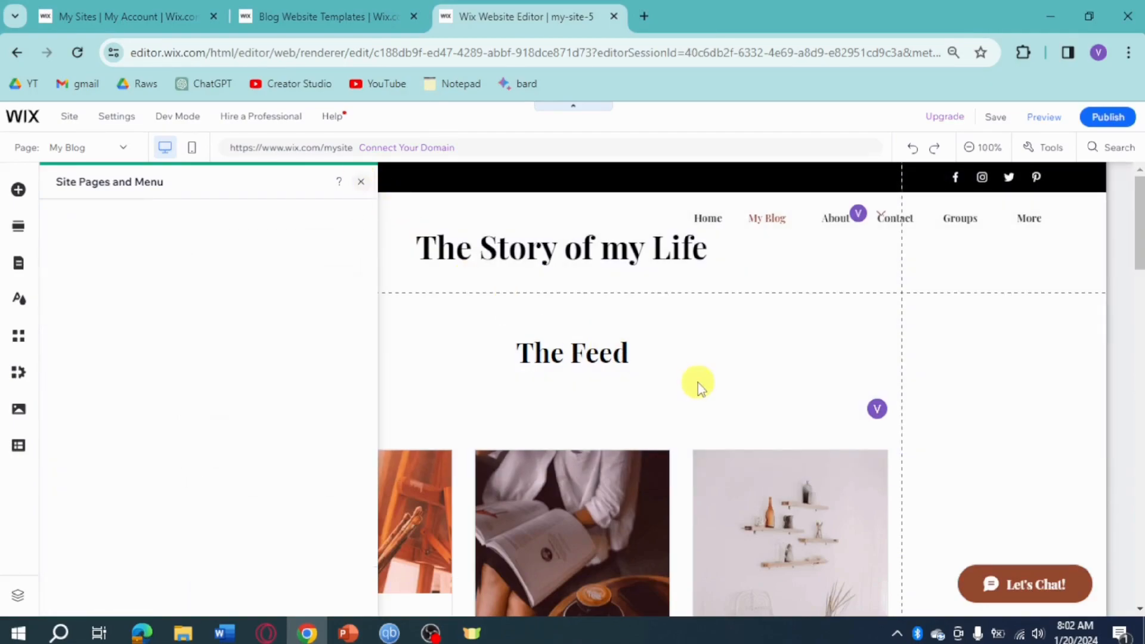
pyautogui.scroll(-7, 636, 385)
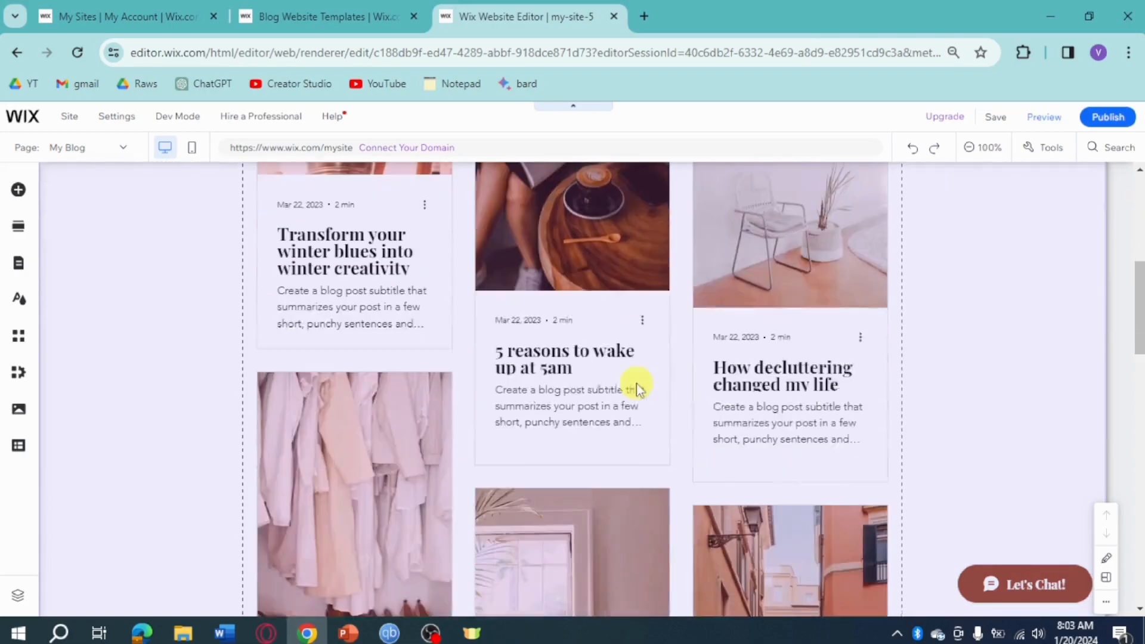
pyautogui.scroll(-3, 749, 388)
pyautogui.scroll(3, 690, 378)
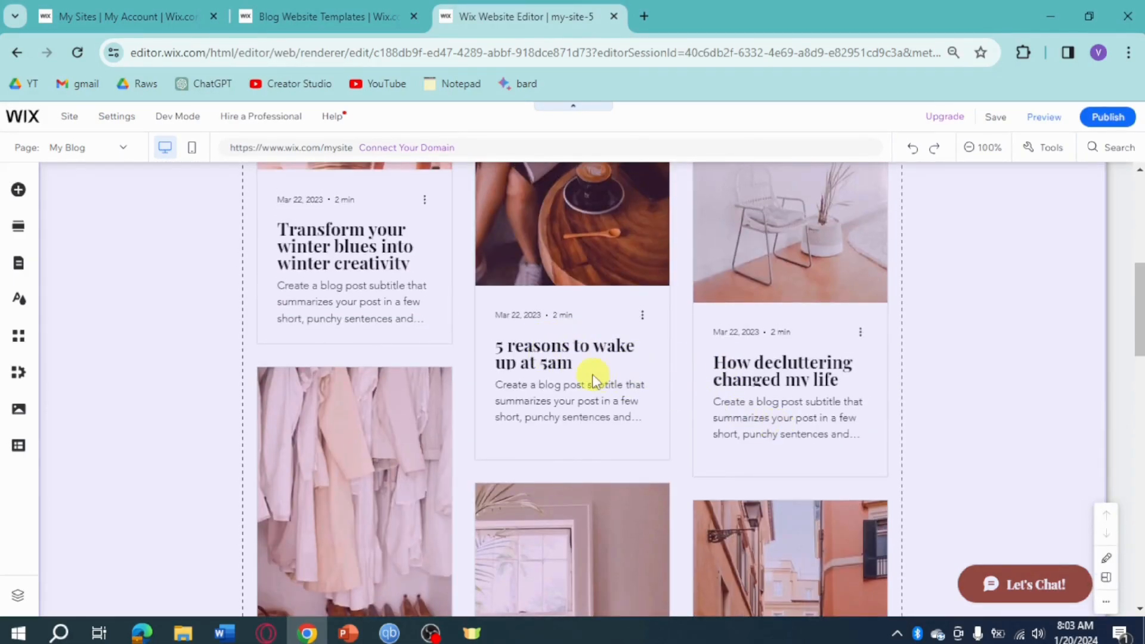
pyautogui.scroll(-4, 592, 374)
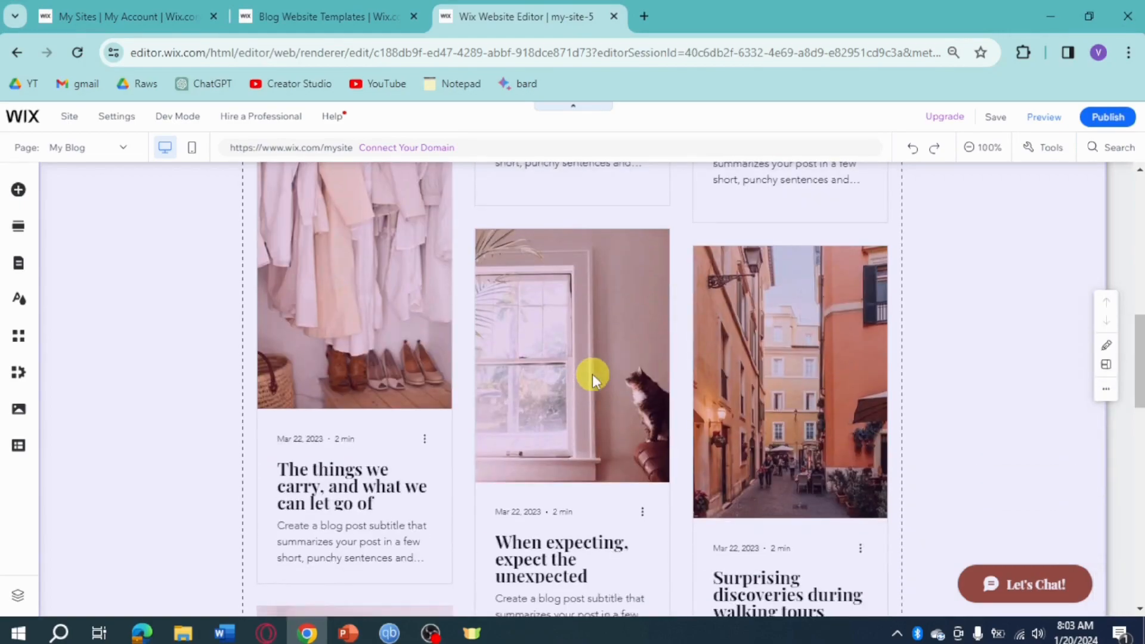